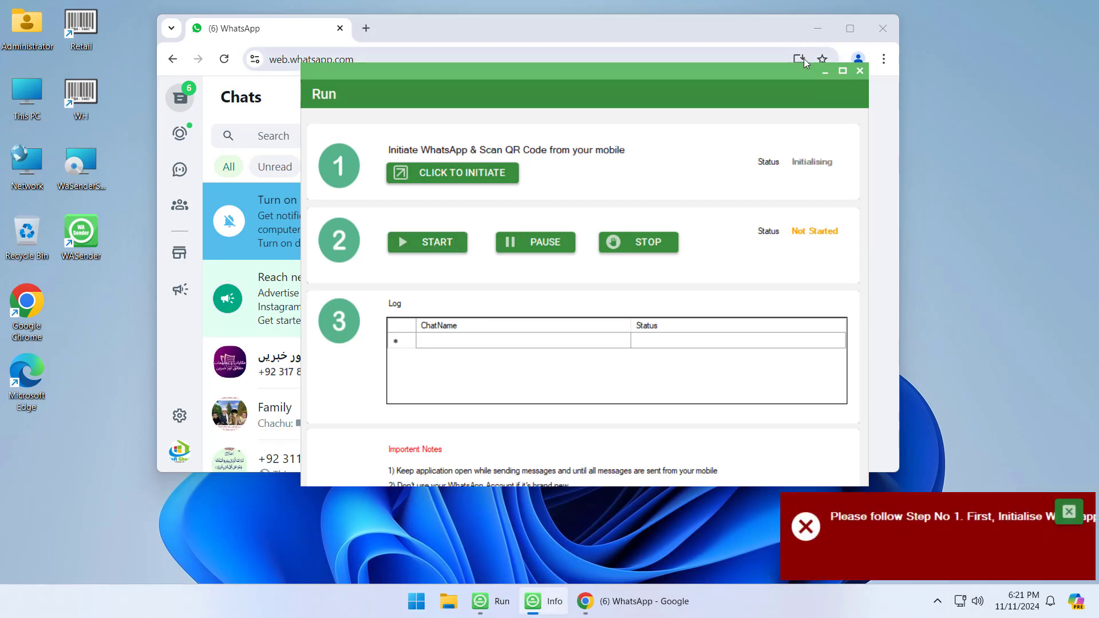
Retry starting the campaign and initiating WhatsApp, then close the Run window again
left_click(859, 71)
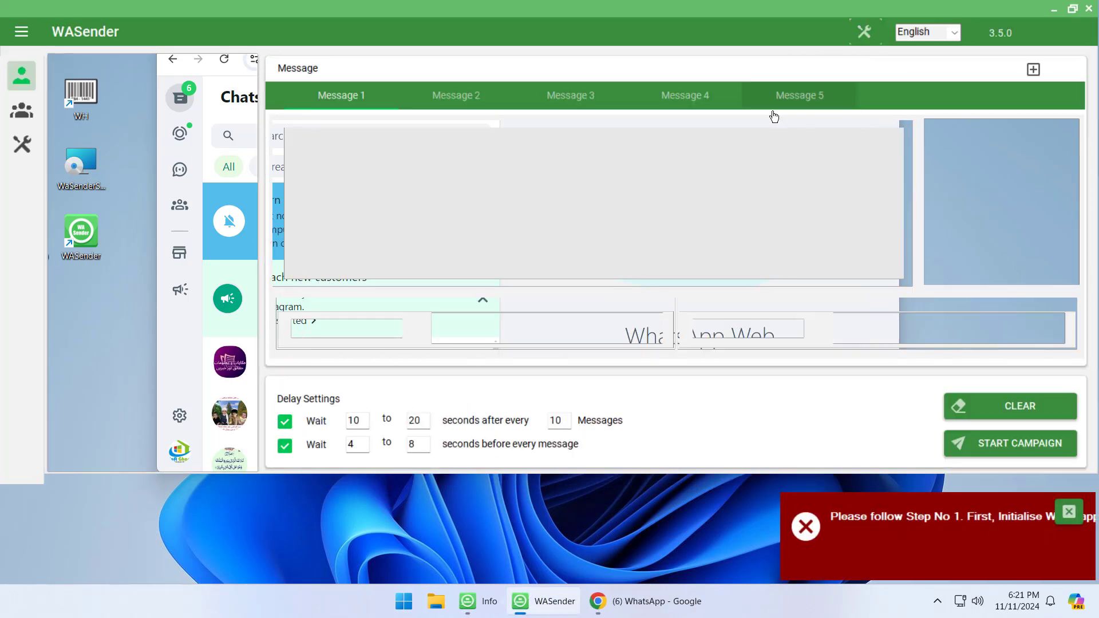
left_click(993, 442)
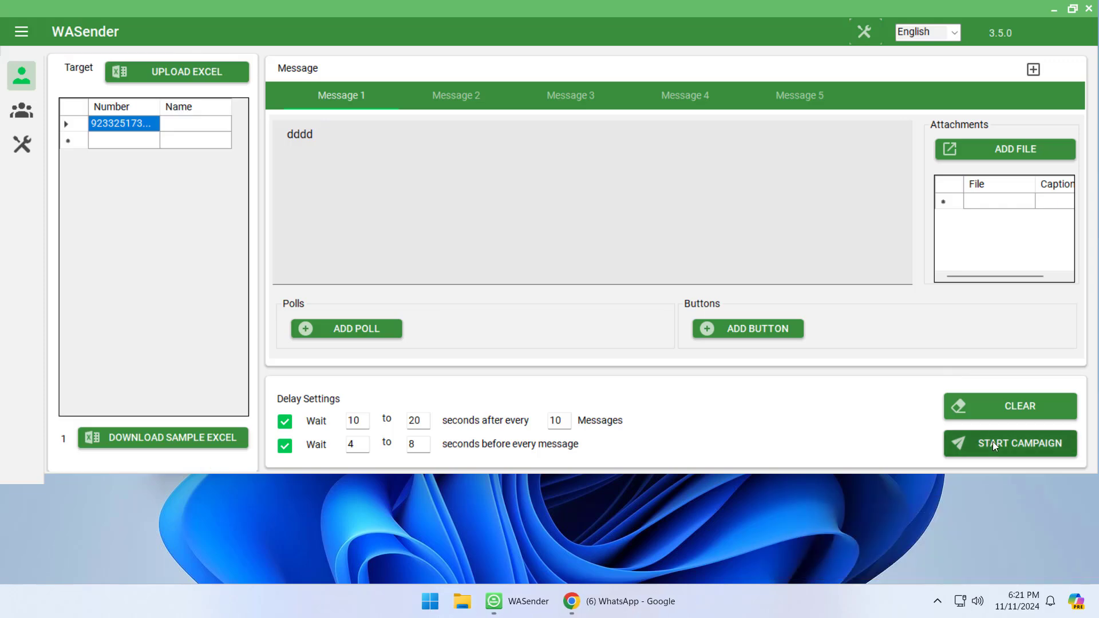
left_click(652, 486)
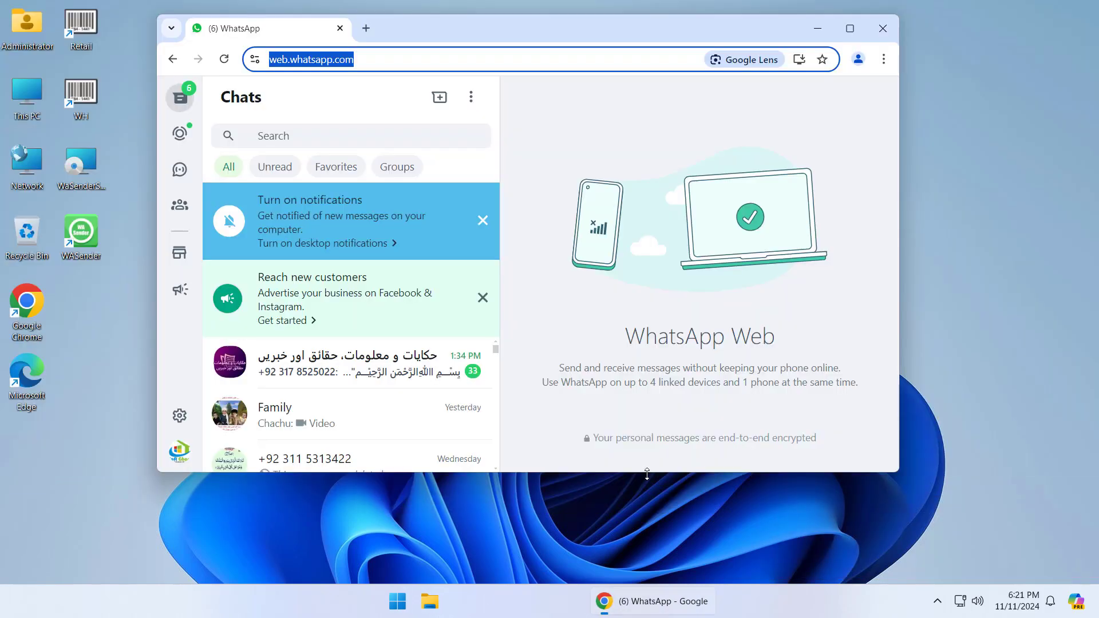
left_click(430, 177)
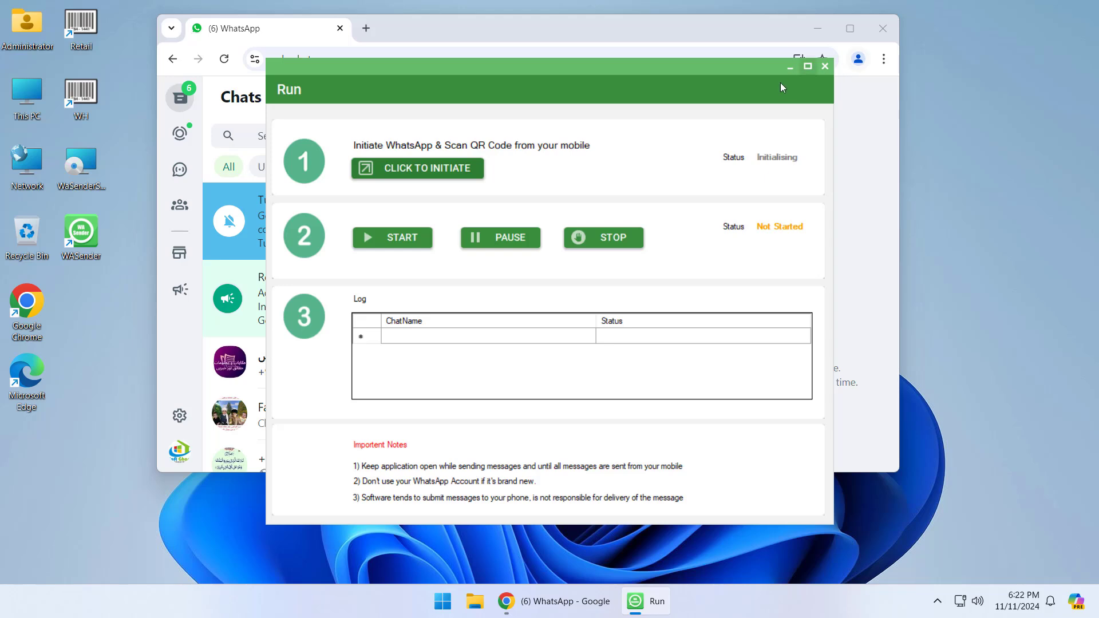
left_click(823, 67)
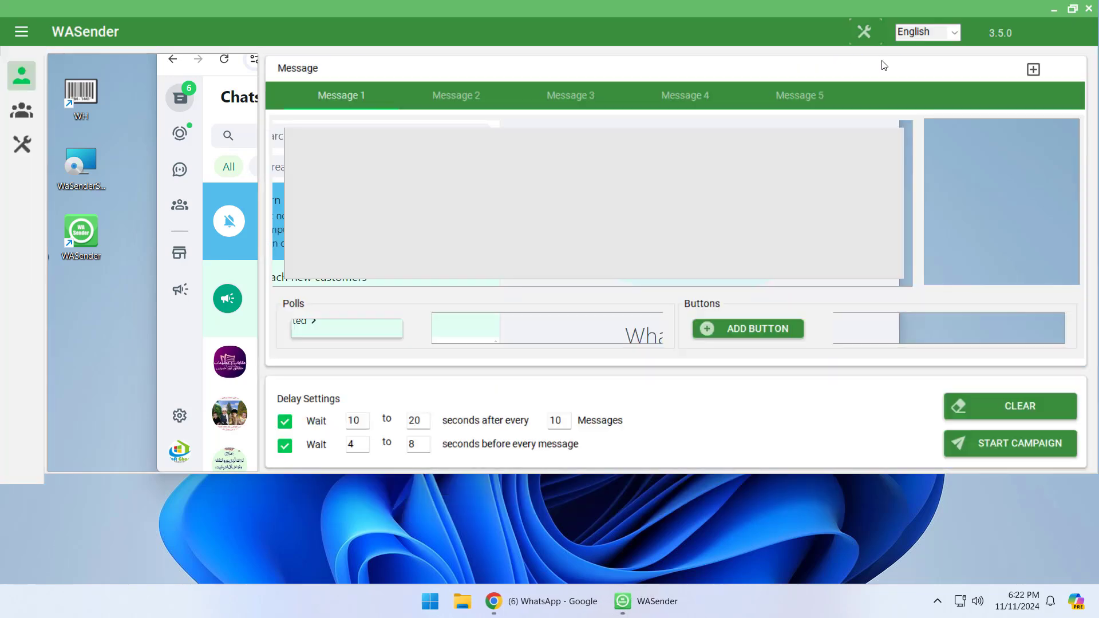
Check Chrome's About page: version 130.0.6723.117 (64-bit), up to date
left_click(558, 603)
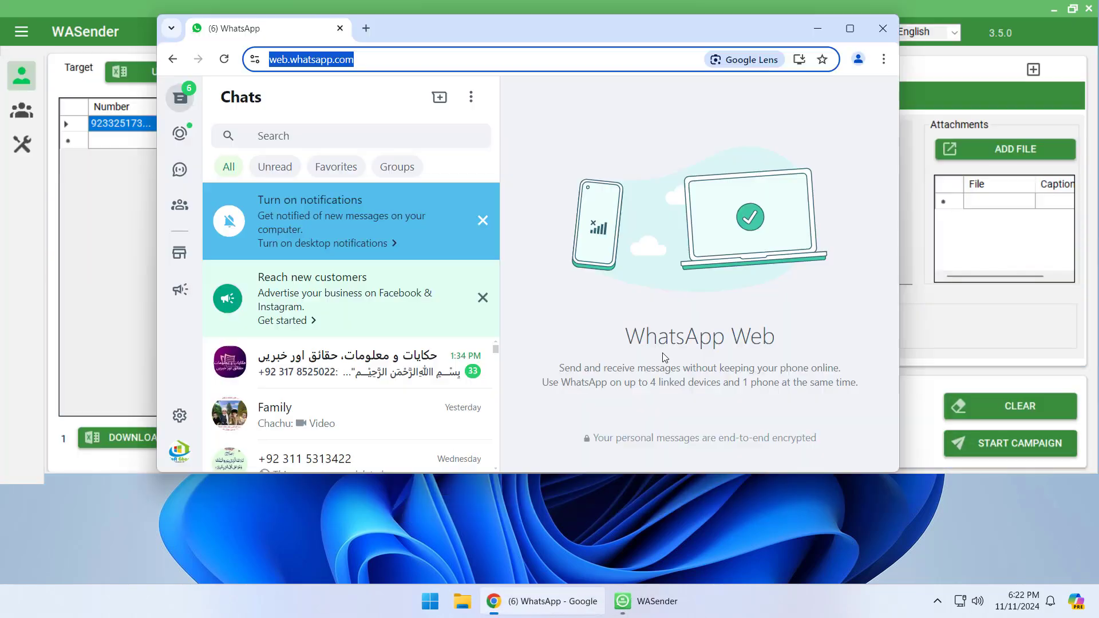
left_click(883, 60)
mouse_move(747, 493)
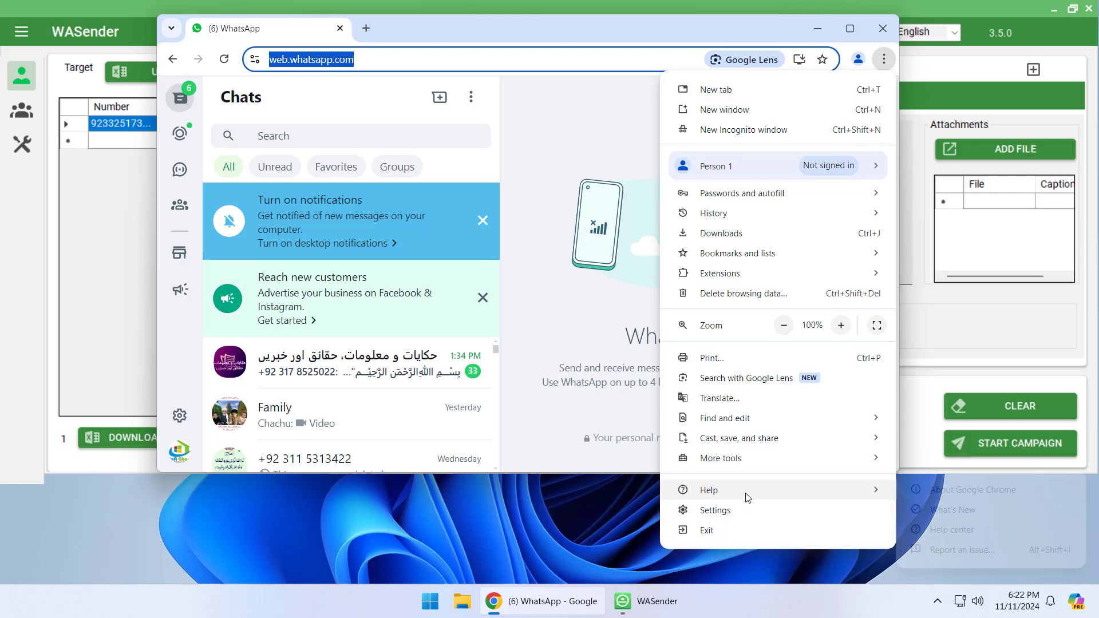
left_click(962, 491)
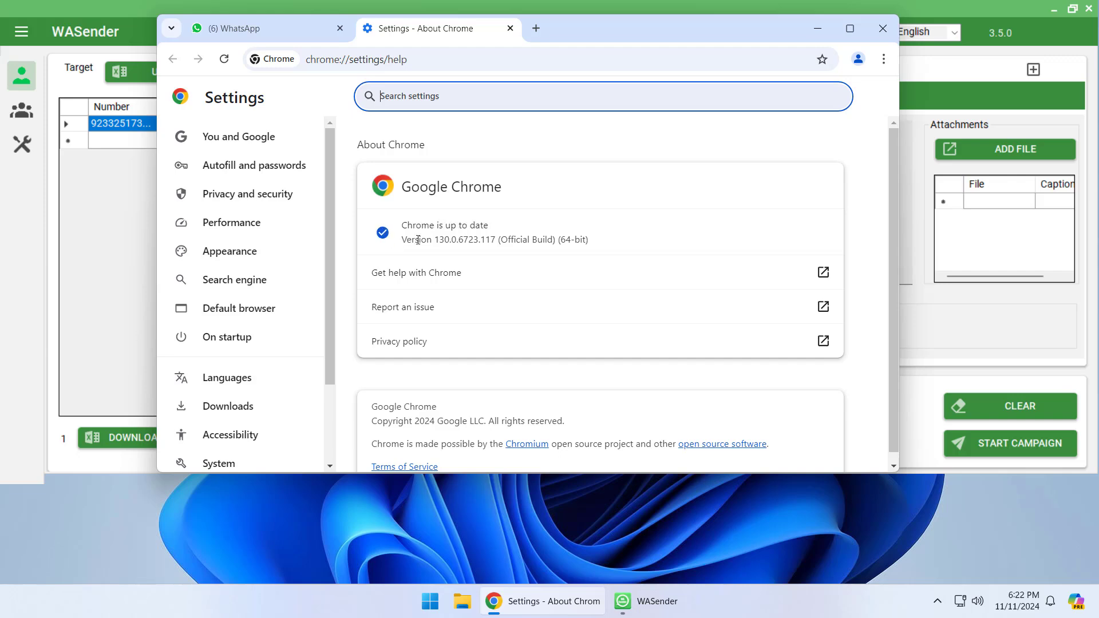
Close Chrome and run Update ChromeDriver from WASender's General Settings
left_click(883, 28)
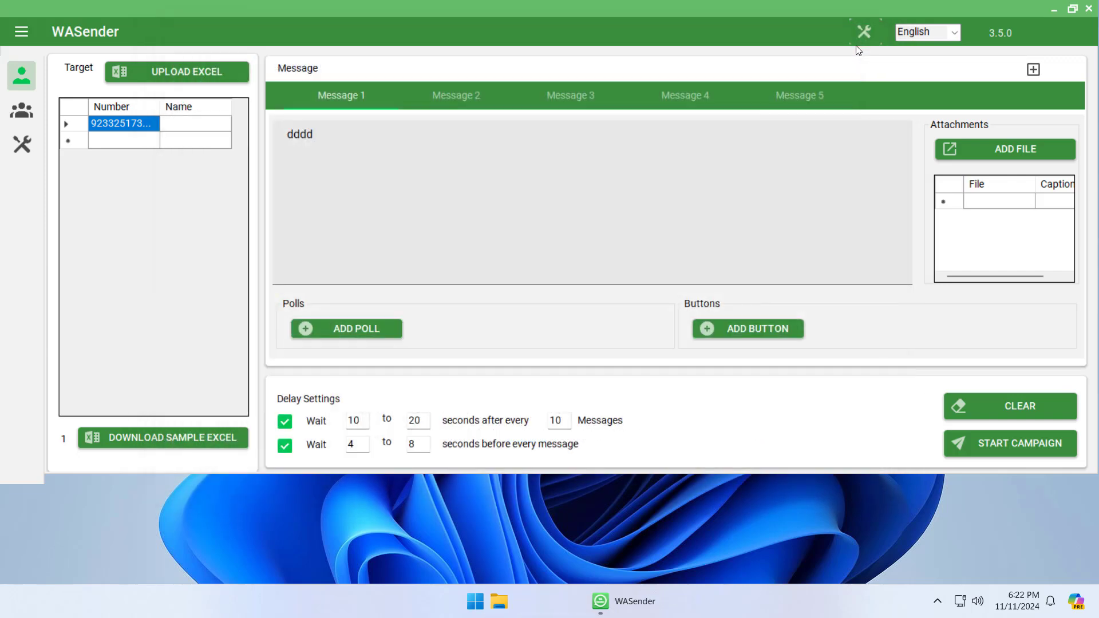
left_click(864, 31)
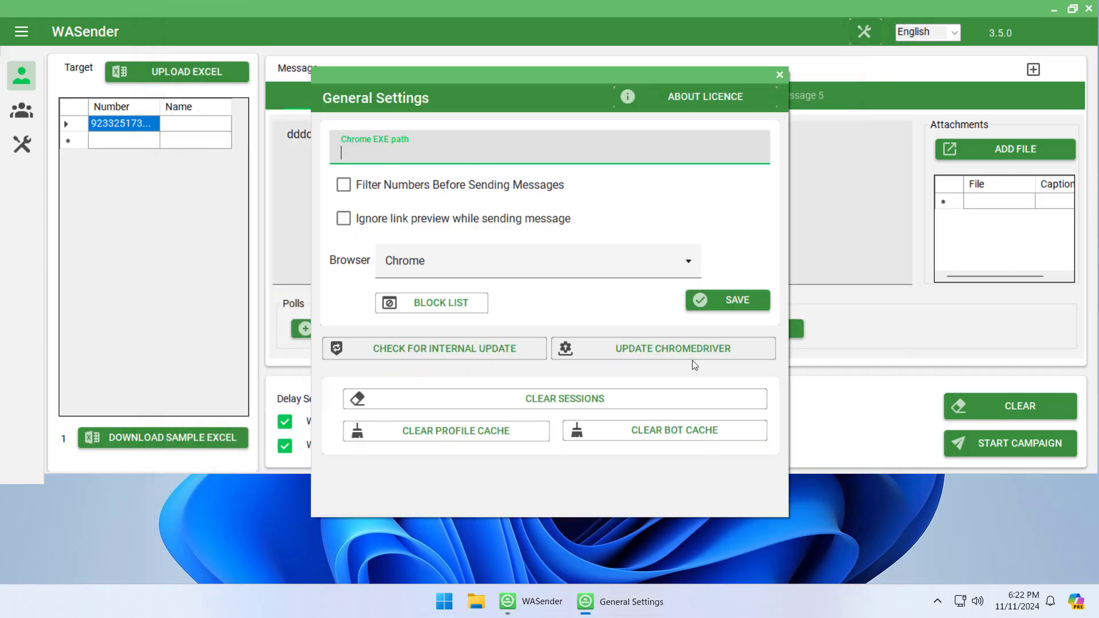
left_click(633, 349)
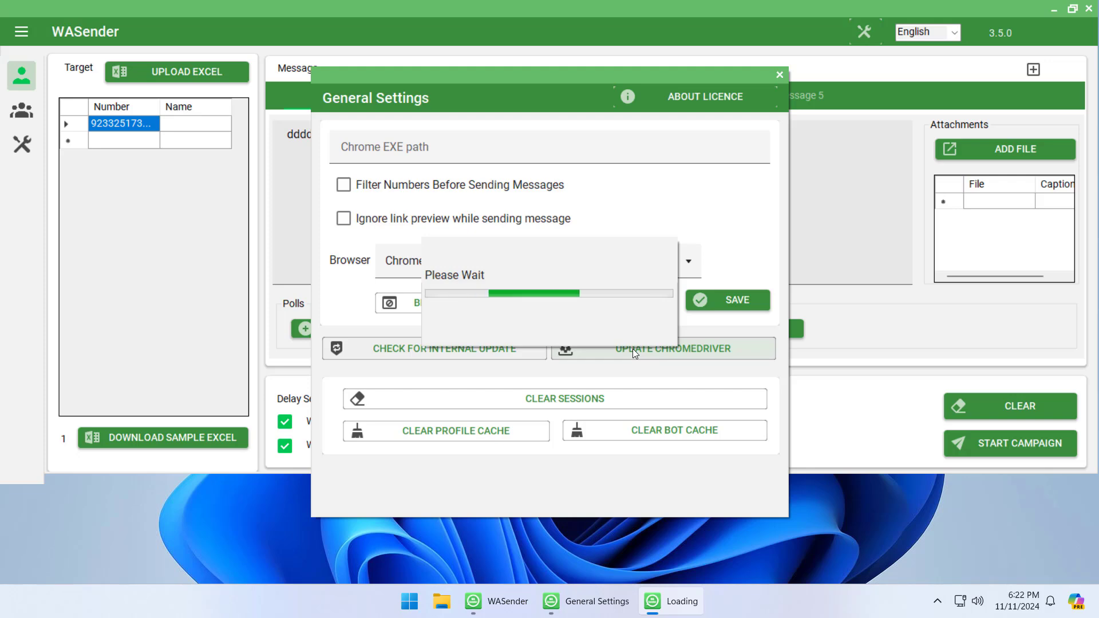
left_click(778, 72)
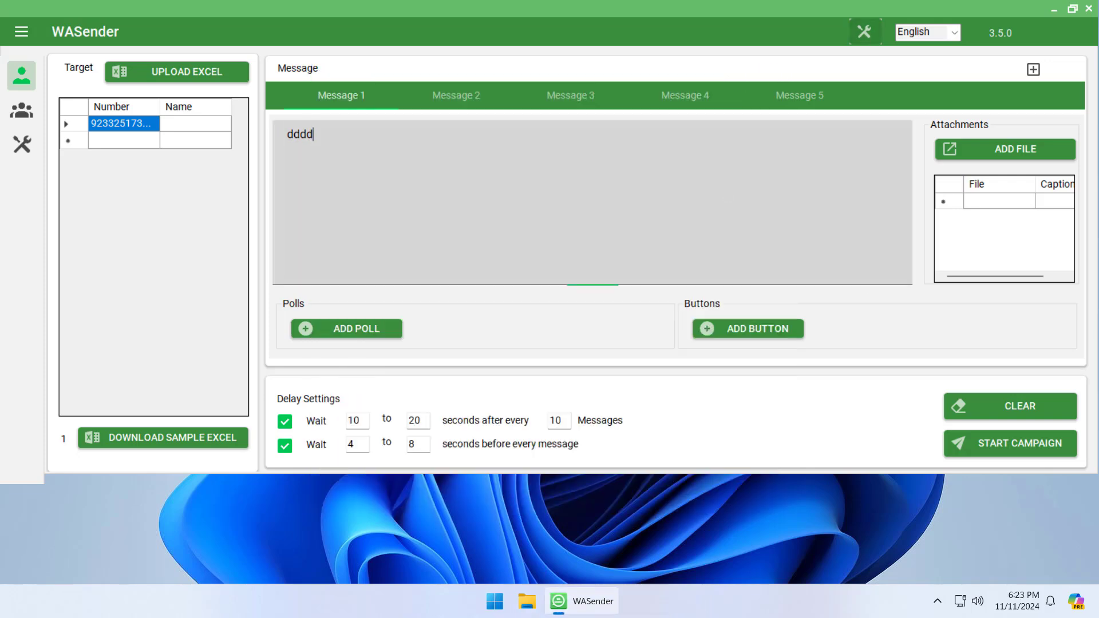
Start the campaign, initiate WhatsApp Web in Chrome, then close the Run window
left_click(993, 442)
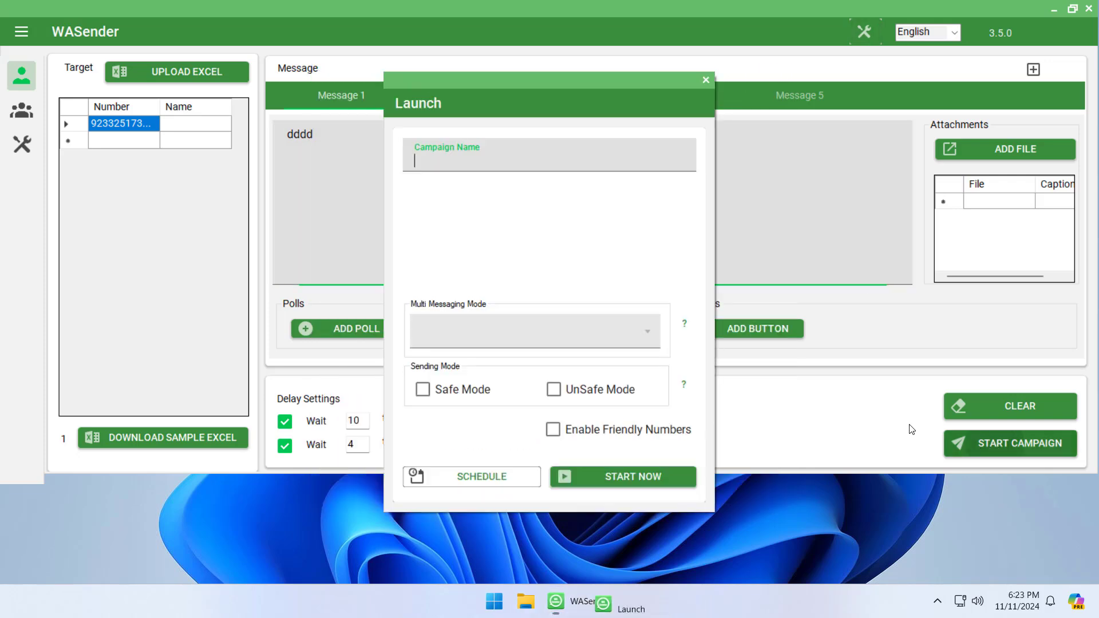
left_click(641, 479)
left_click(455, 163)
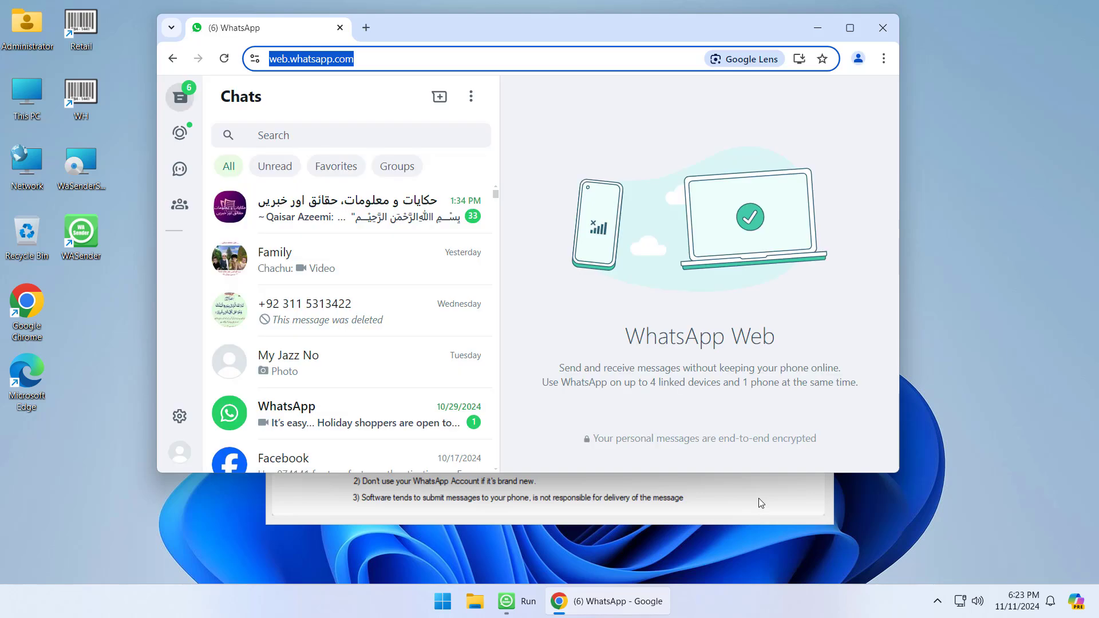
left_click(762, 503)
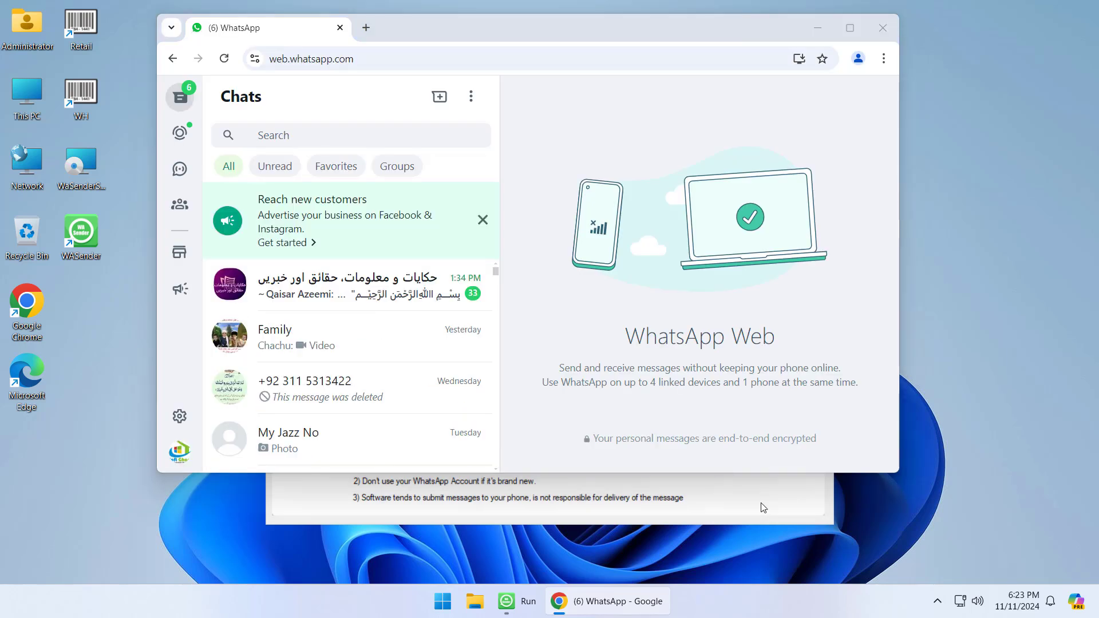
left_click(763, 507)
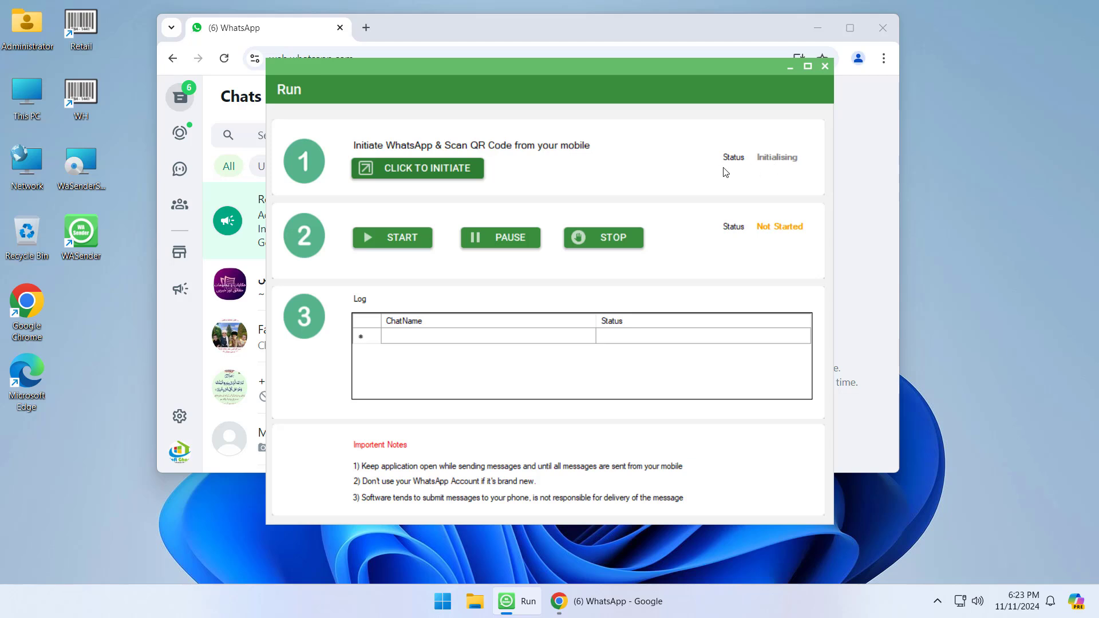
left_click(824, 67)
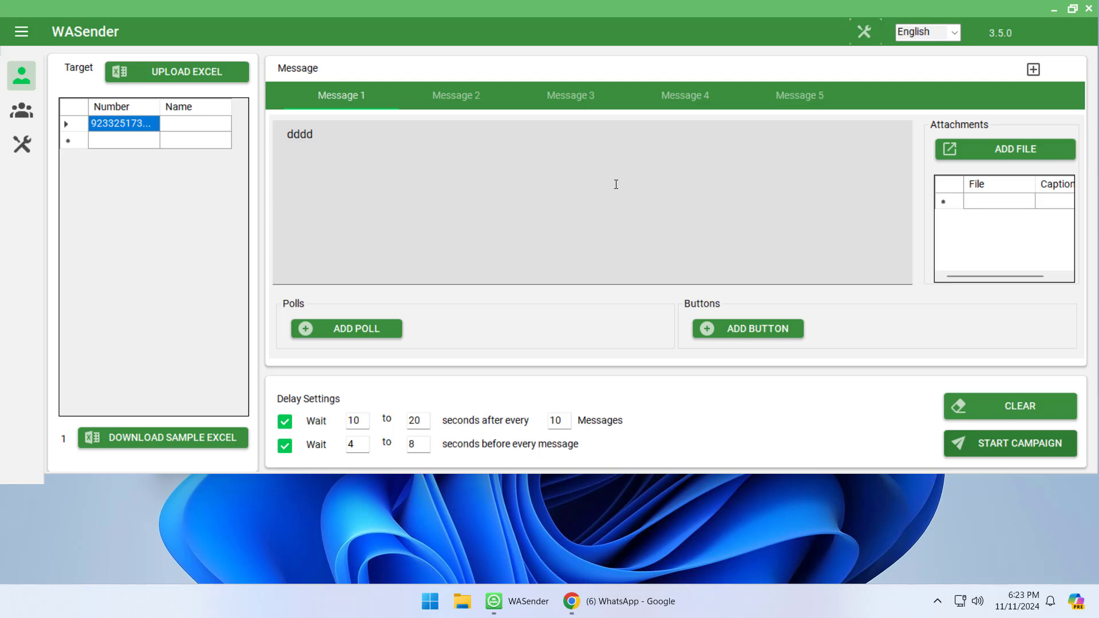
Switch WASender's browser setting to the Built In Browser and save it
left_click(864, 31)
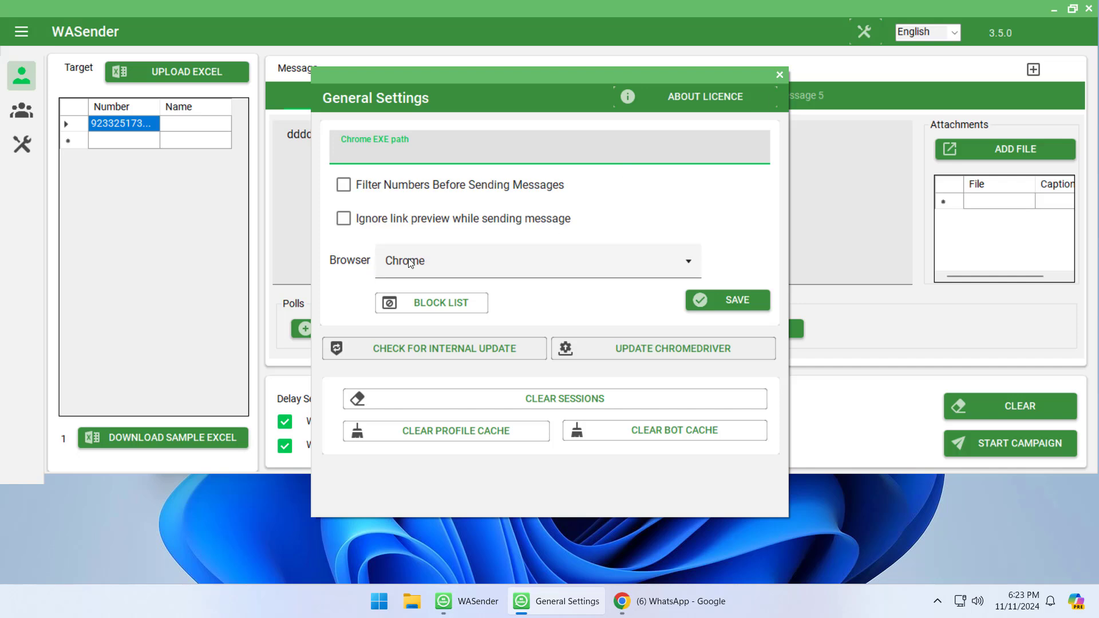
left_click(475, 259)
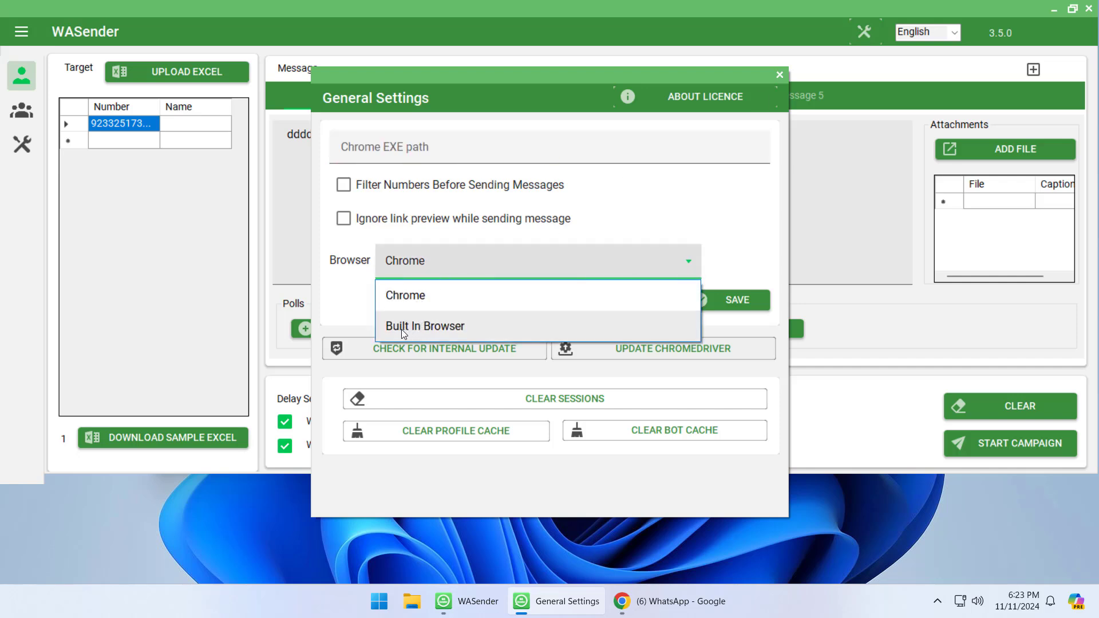
left_click(436, 326)
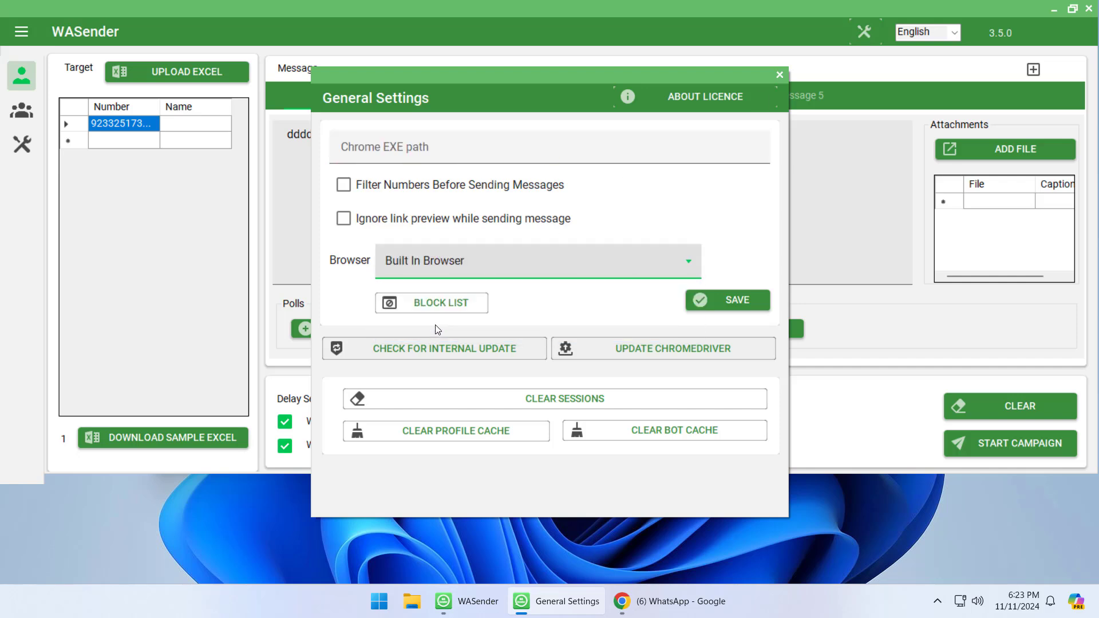
left_click(720, 300)
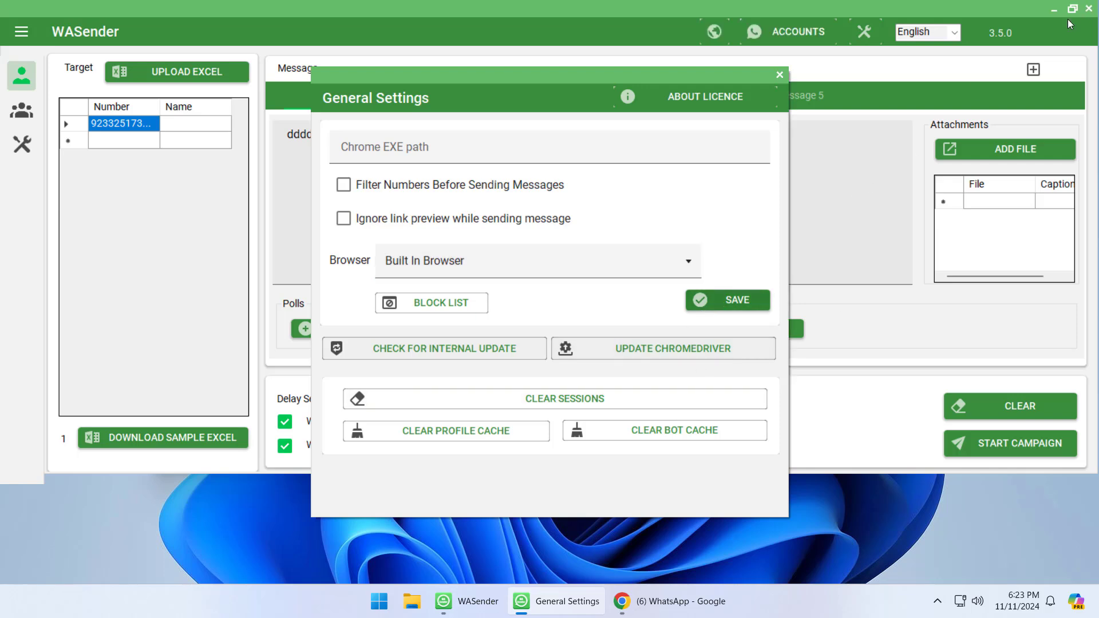
left_click(780, 75)
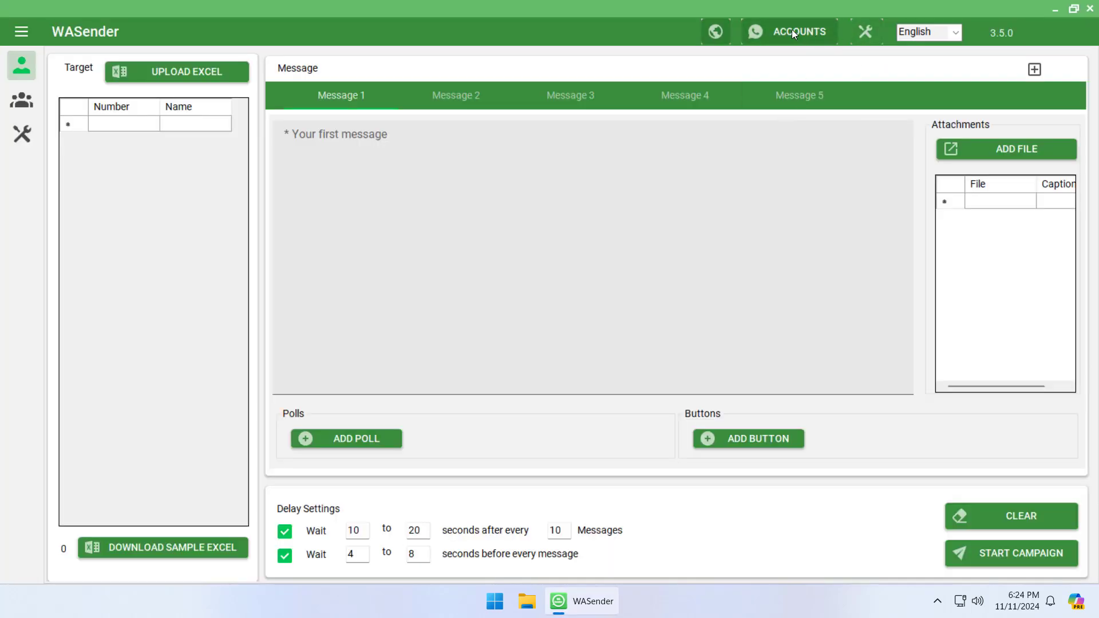
Add a new WhatsApp account named 'jazz'
left_click(793, 32)
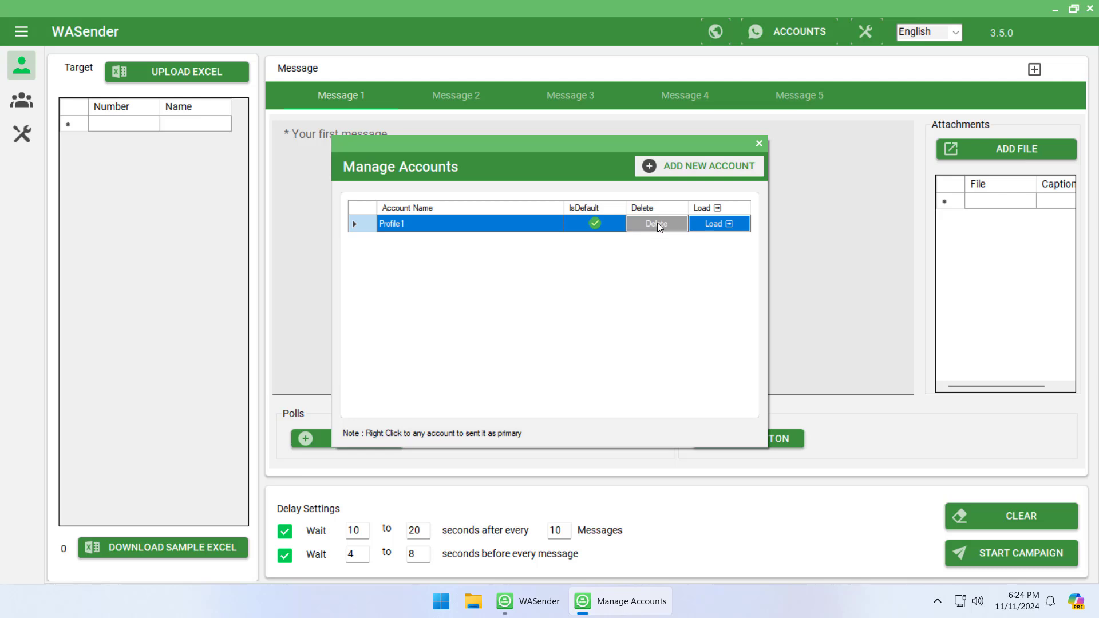
left_click(693, 170)
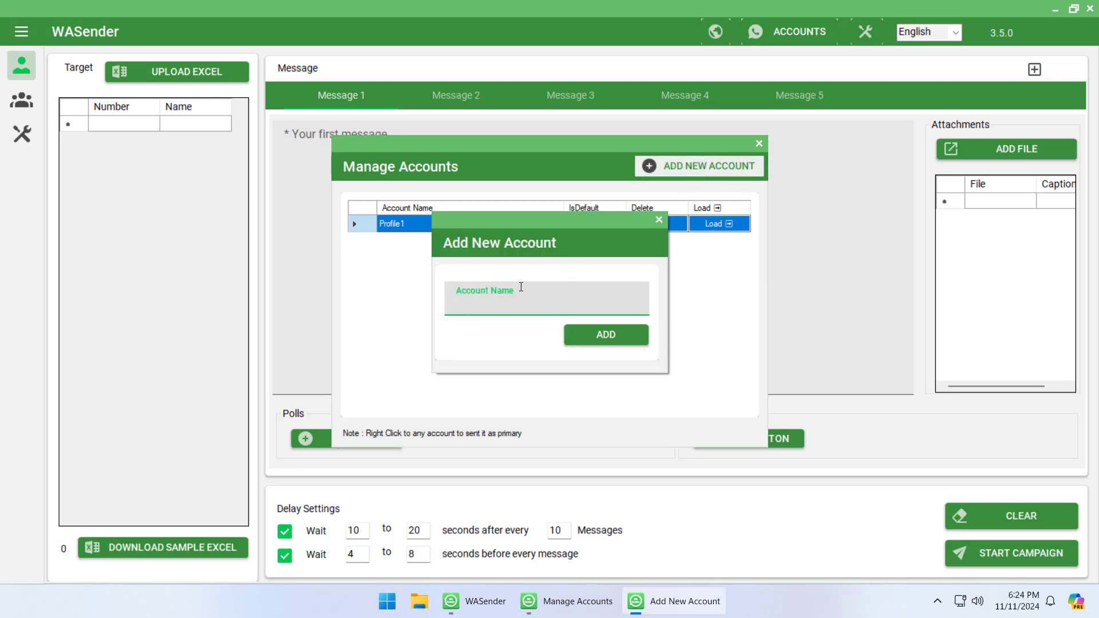
type("jazz")
left_click(617, 339)
left_click(589, 358)
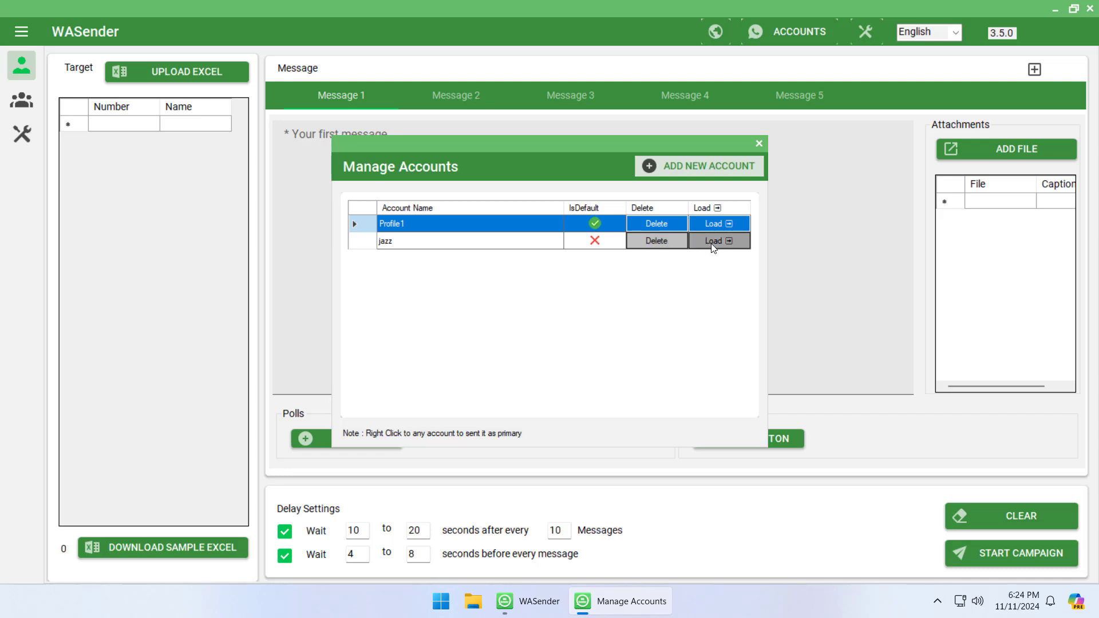
Load the jazz account in the built-in browser to link WhatsApp Web, then close the account list
left_click(712, 243)
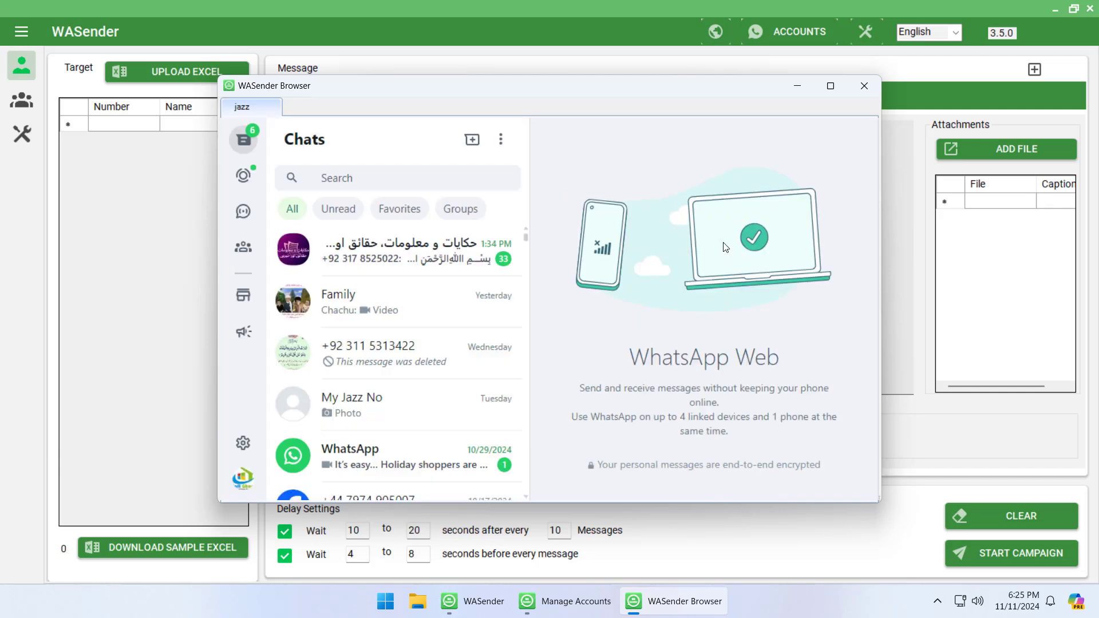
left_click(902, 306)
left_click(865, 86)
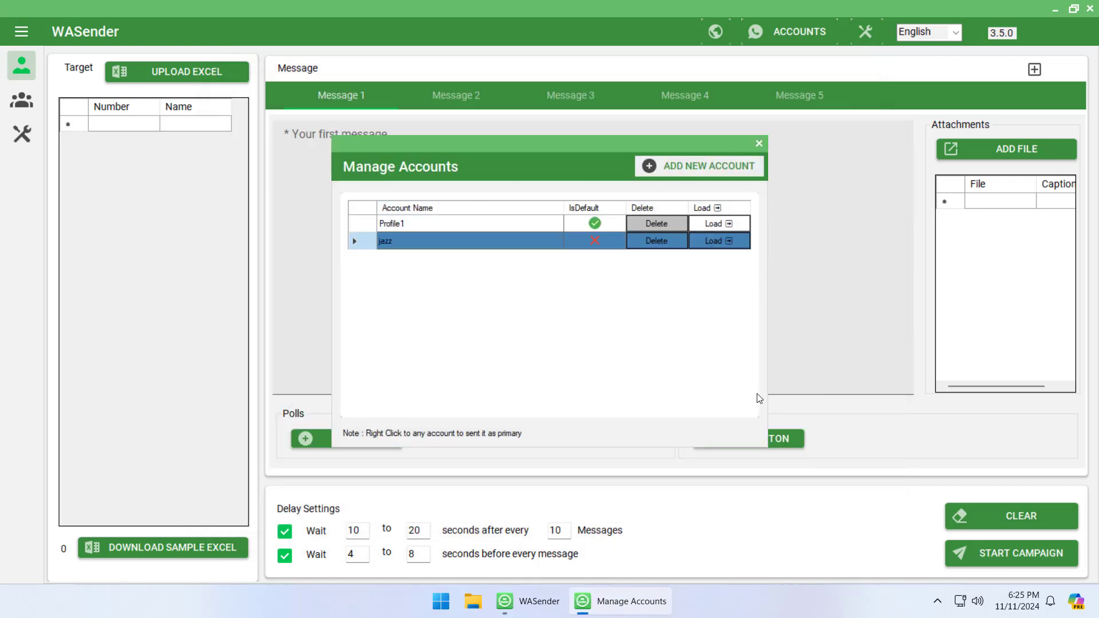
left_click(759, 144)
Enter 'welcome' as the message, add the recipient's phone number as a target, and open the Launch dialog
left_click(515, 162)
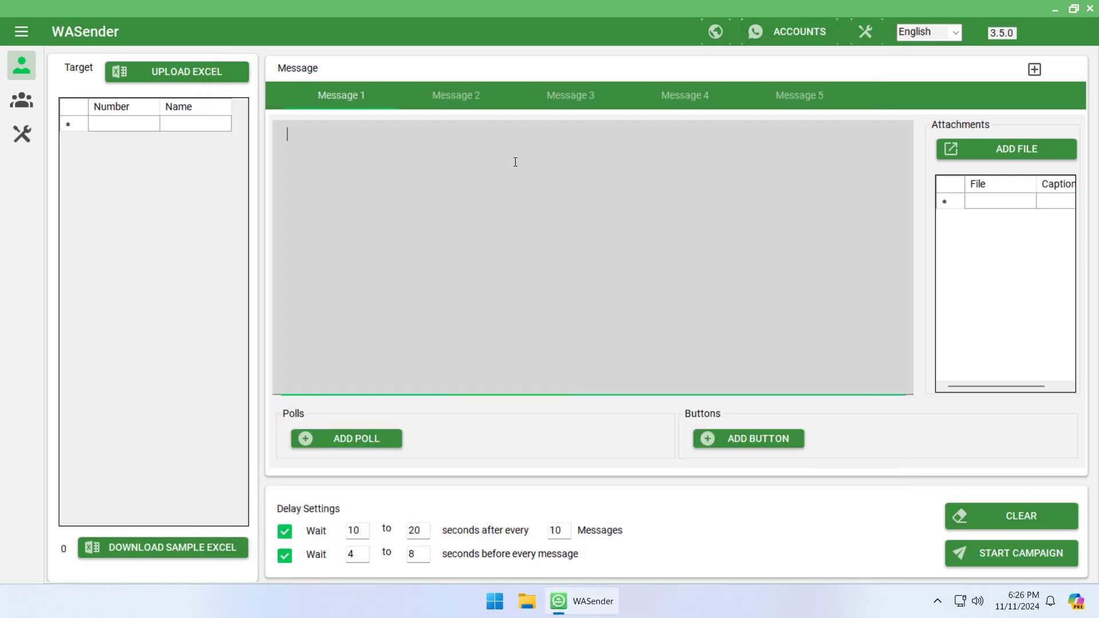
type("welcome")
left_click(117, 123)
left_click(119, 129)
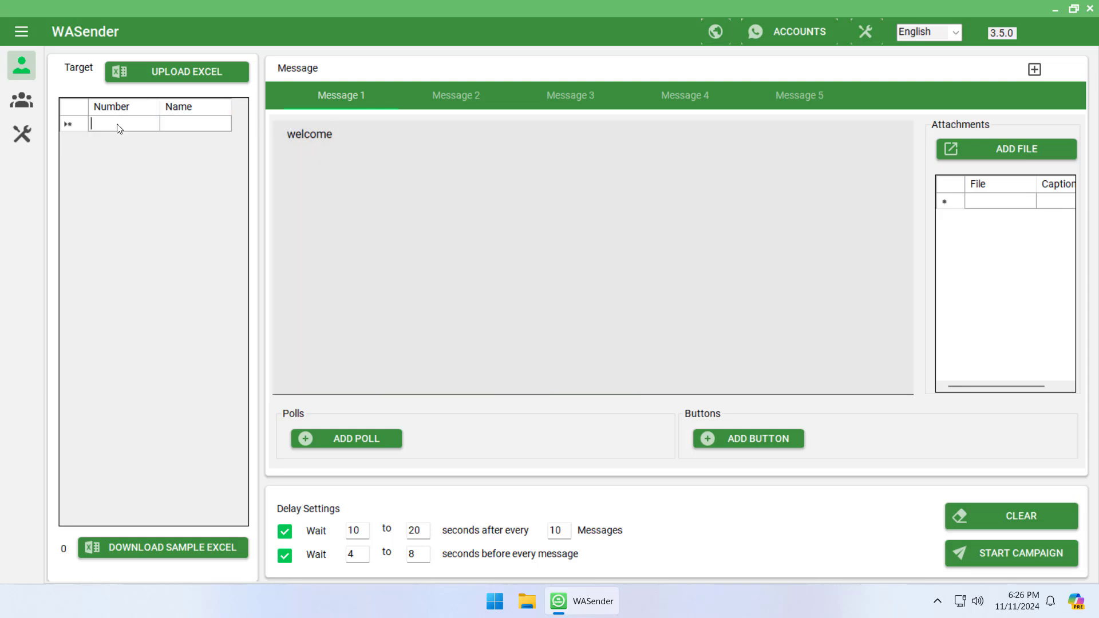
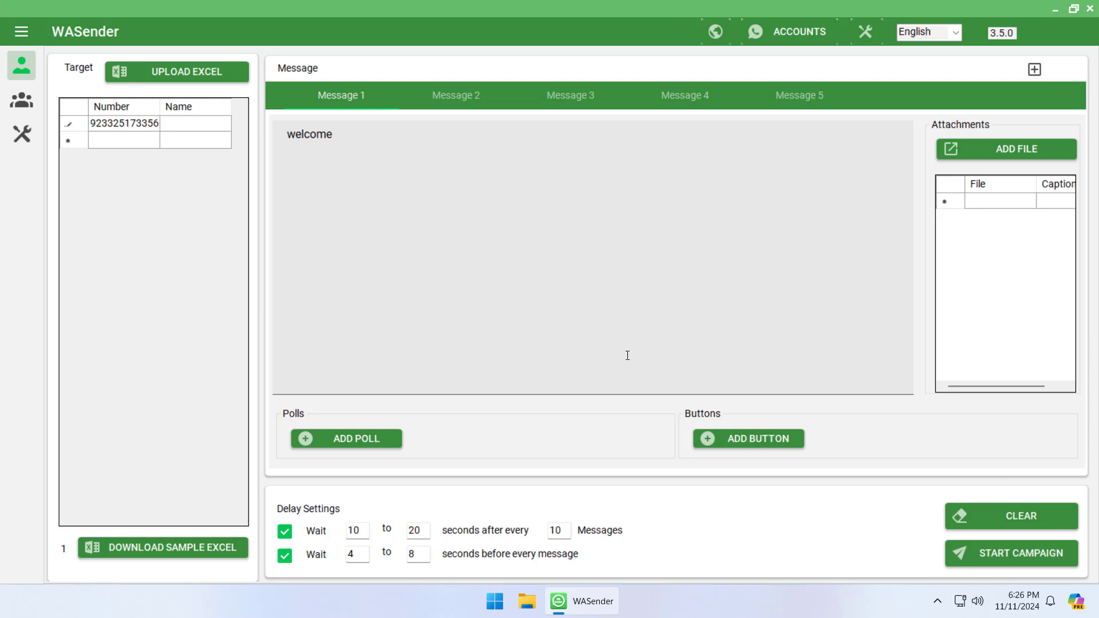
left_click(1017, 551)
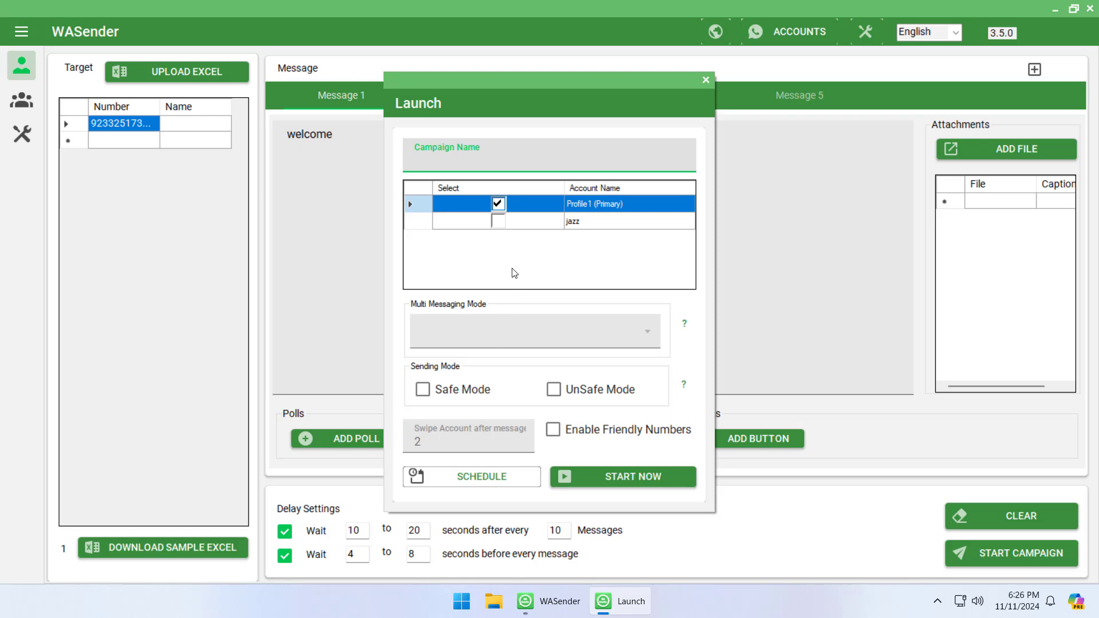
Launch the campaign with only the jazz account as sender, in UnSafe Mode
left_click(498, 221)
left_click(499, 204)
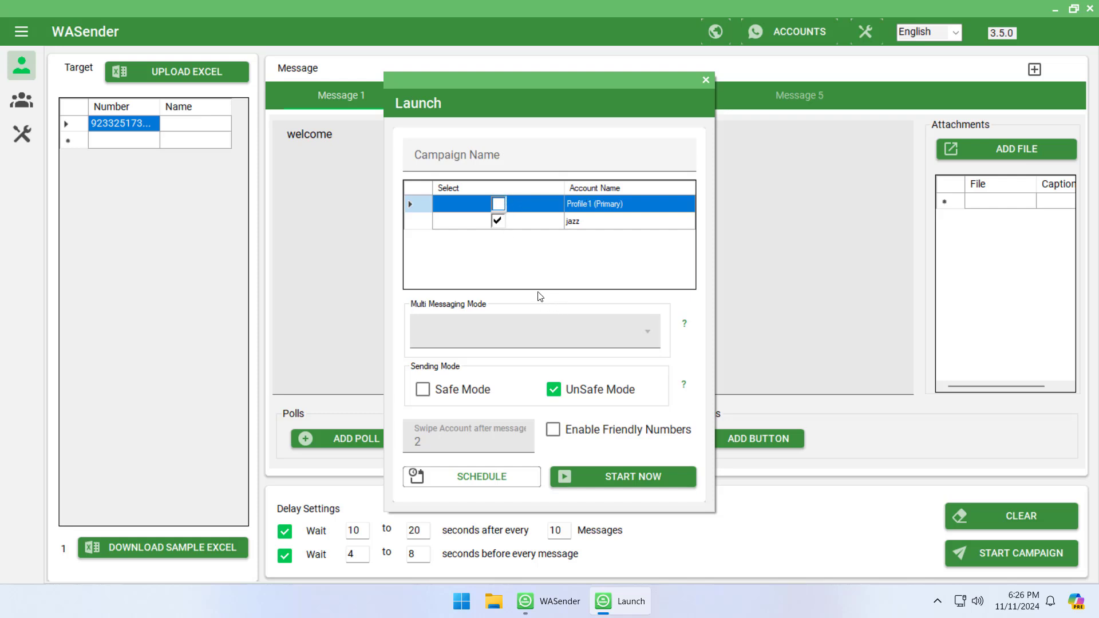
left_click(498, 205)
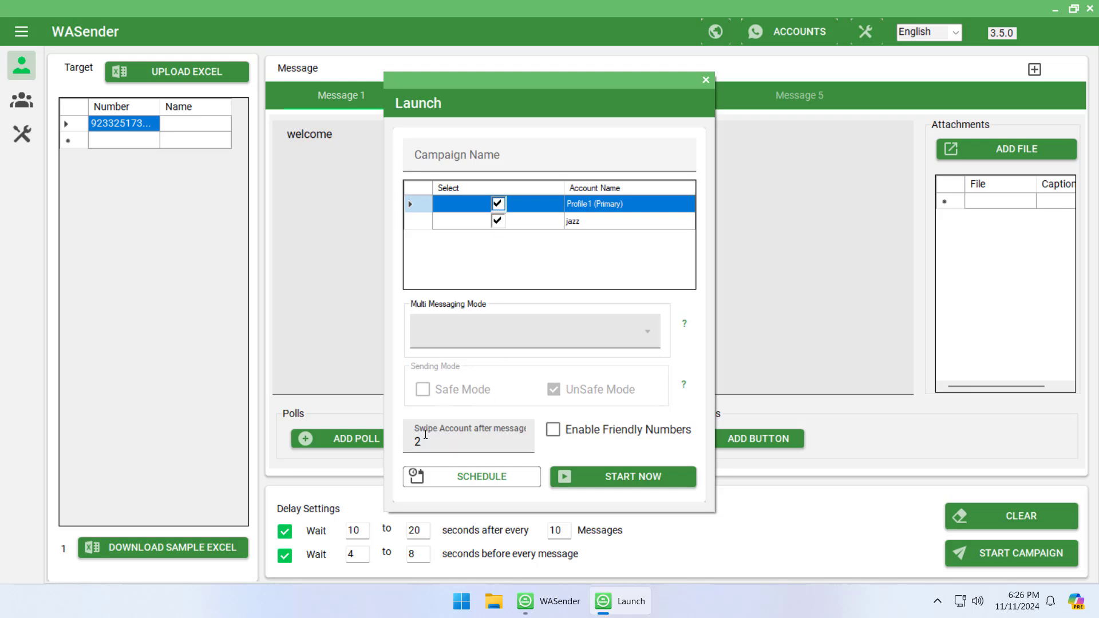
left_click(499, 429)
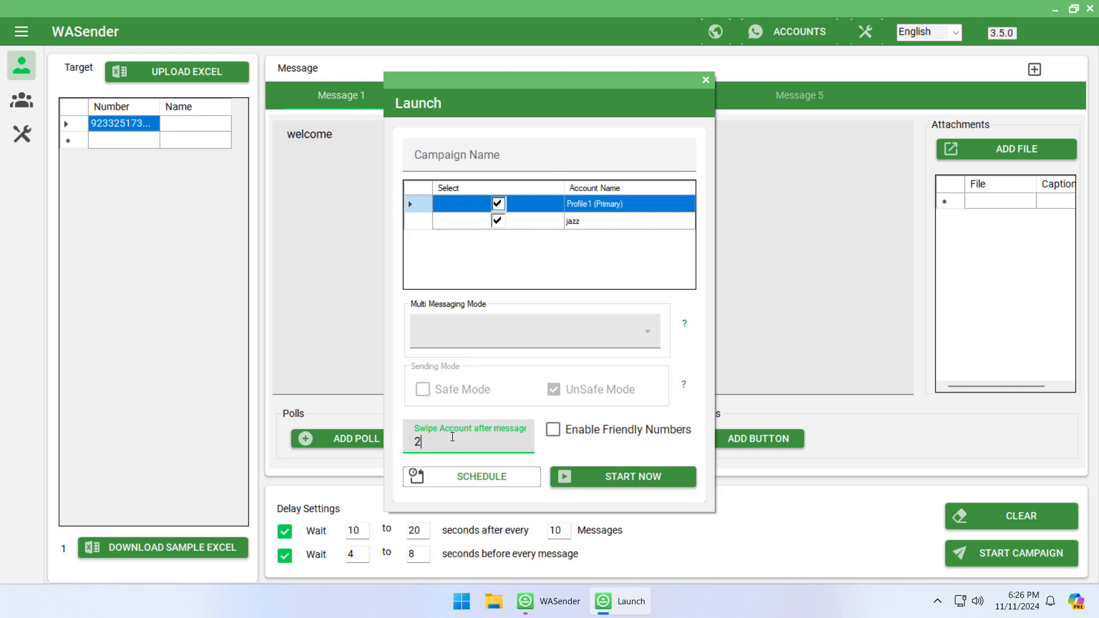
left_click(498, 204)
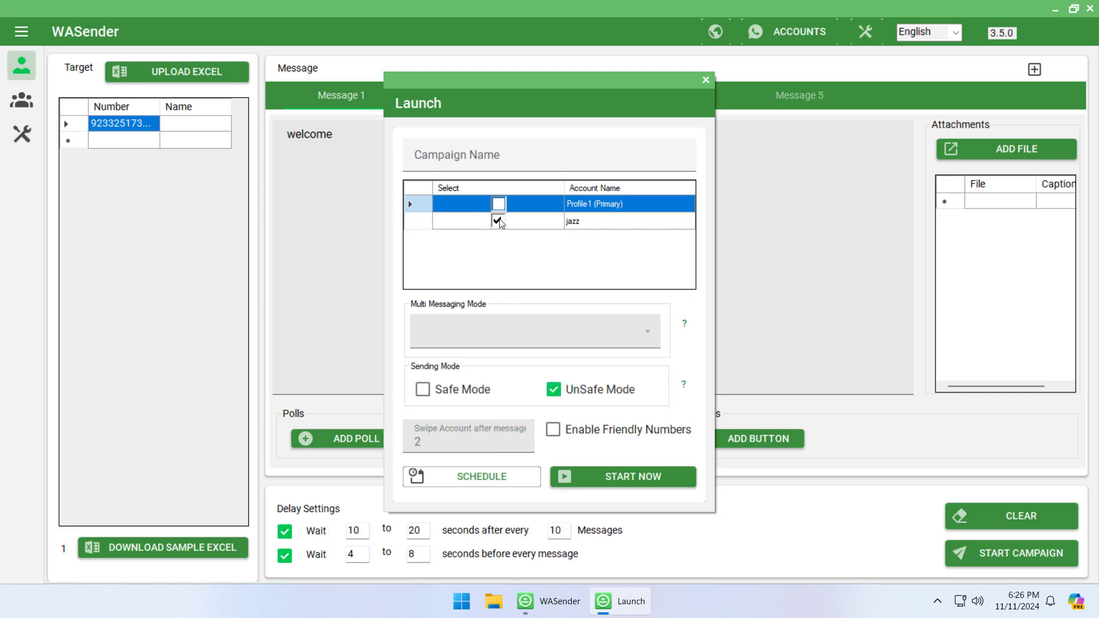
left_click(631, 480)
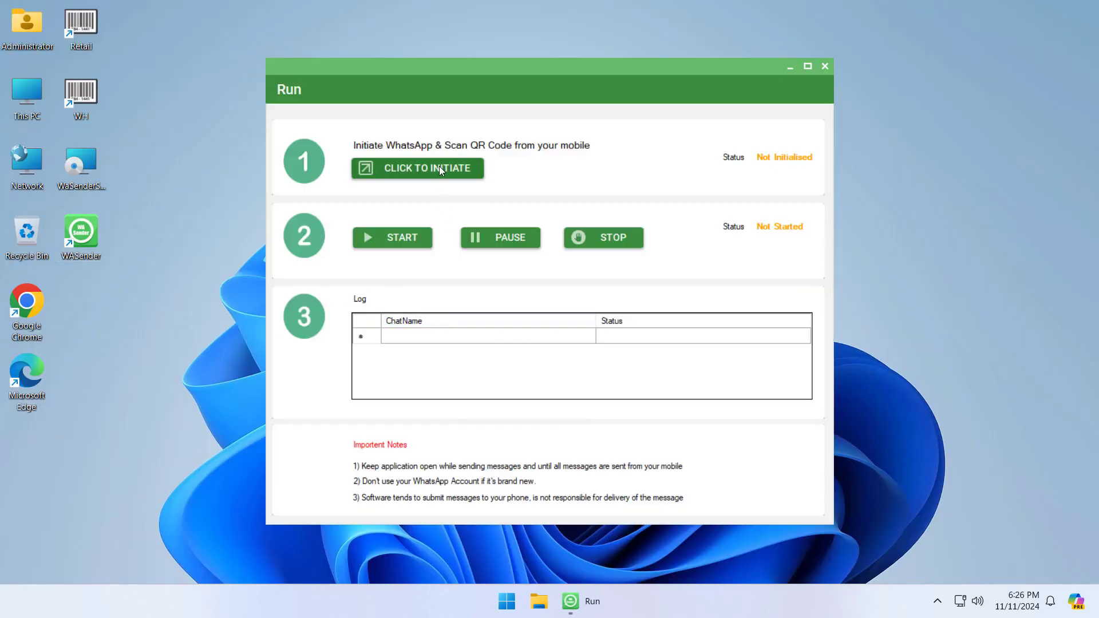
Initiate WhatsApp in the built-in browser and send the campaign; the report shows 1 success, 0 failures
left_click(438, 168)
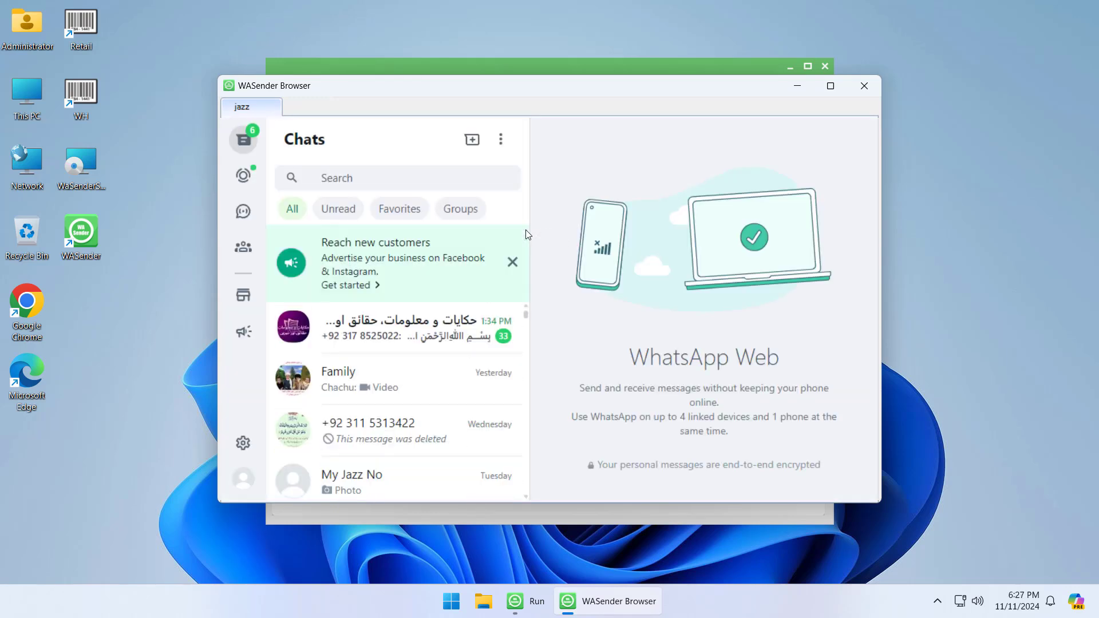
left_click(601, 73)
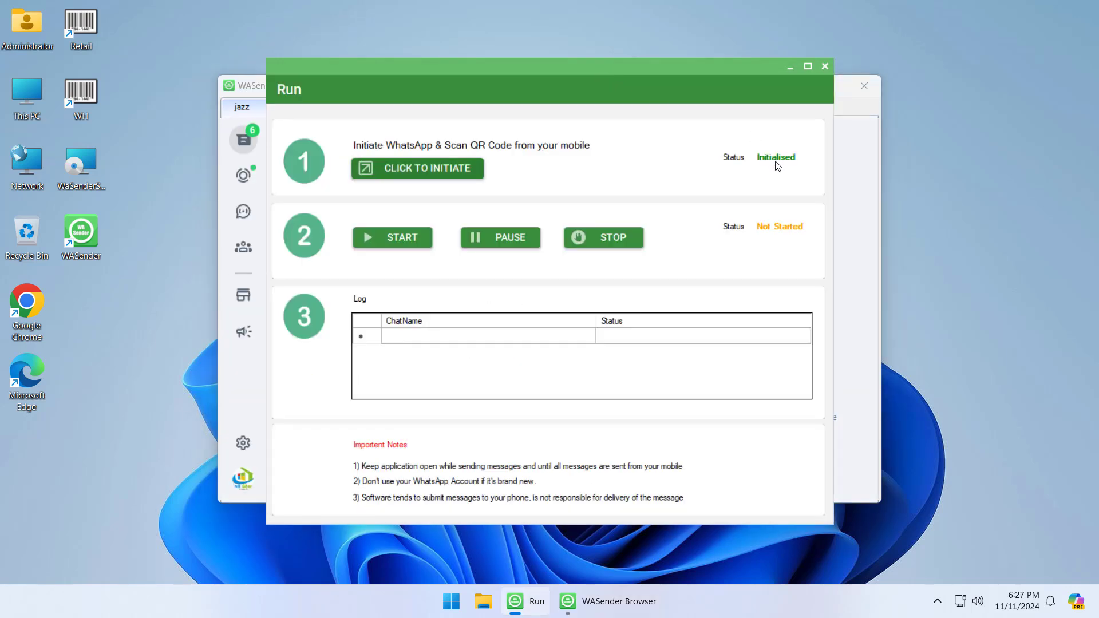
left_click(417, 237)
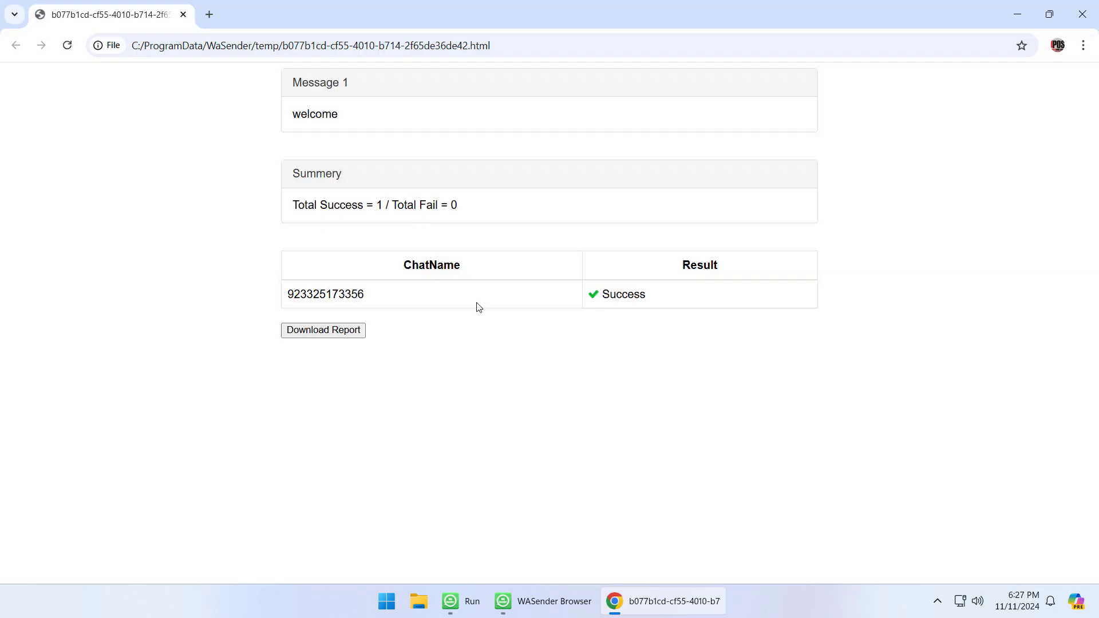
left_click_drag(655, 299, 332, 295)
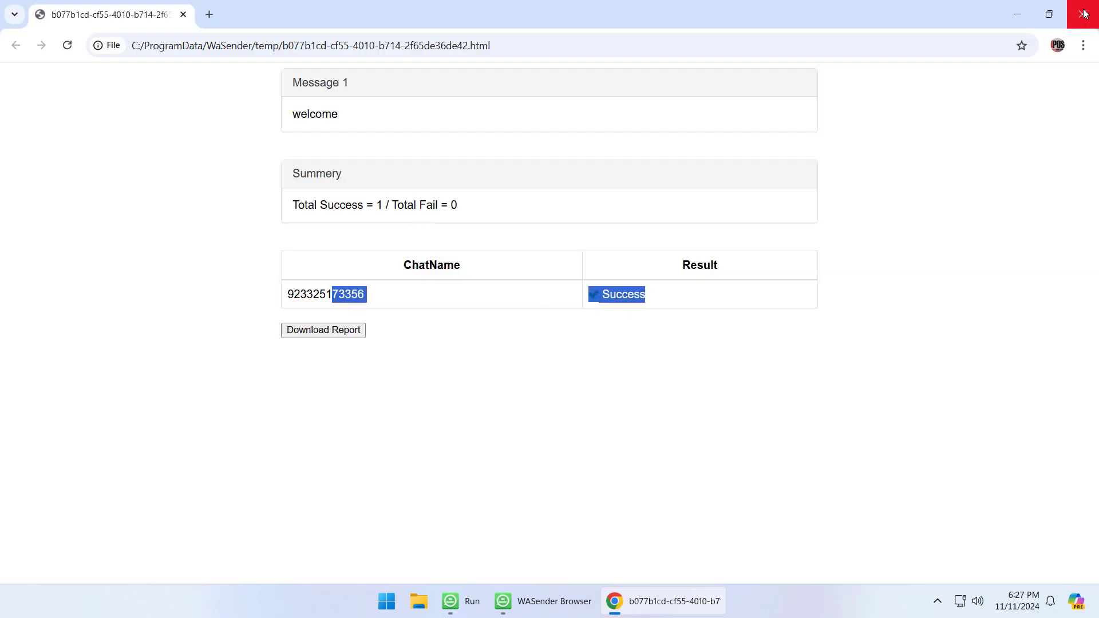